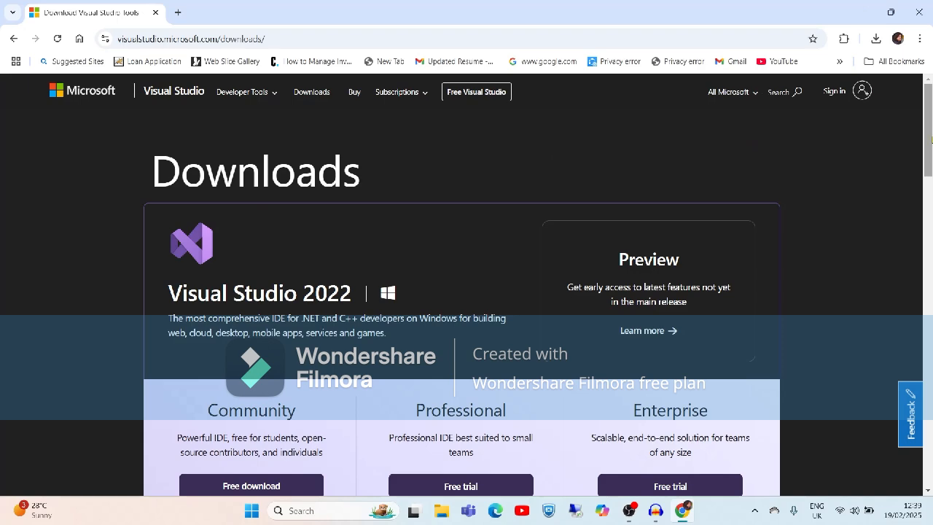
- Download the free Visual Studio 2022 Community installer and show the downloaded file in its folder
scroll(930, 138, "down", 3)
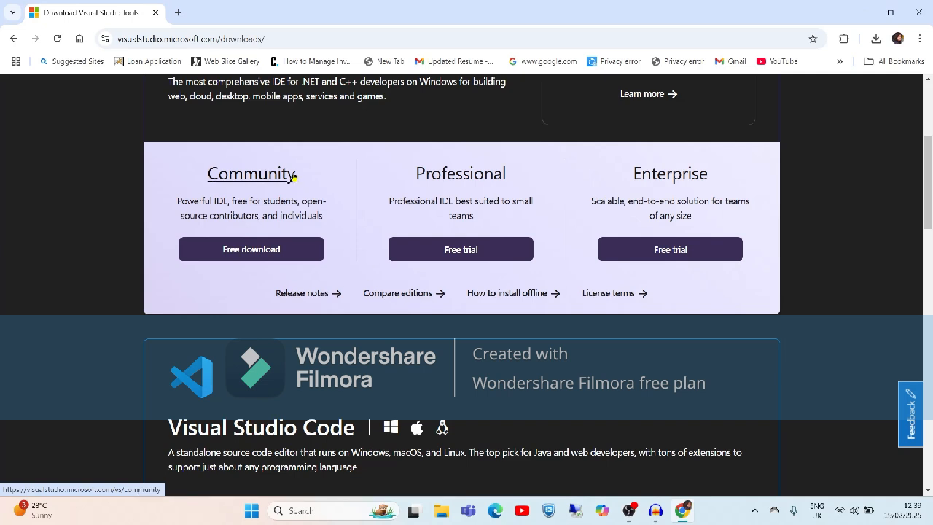
left_click(260, 252)
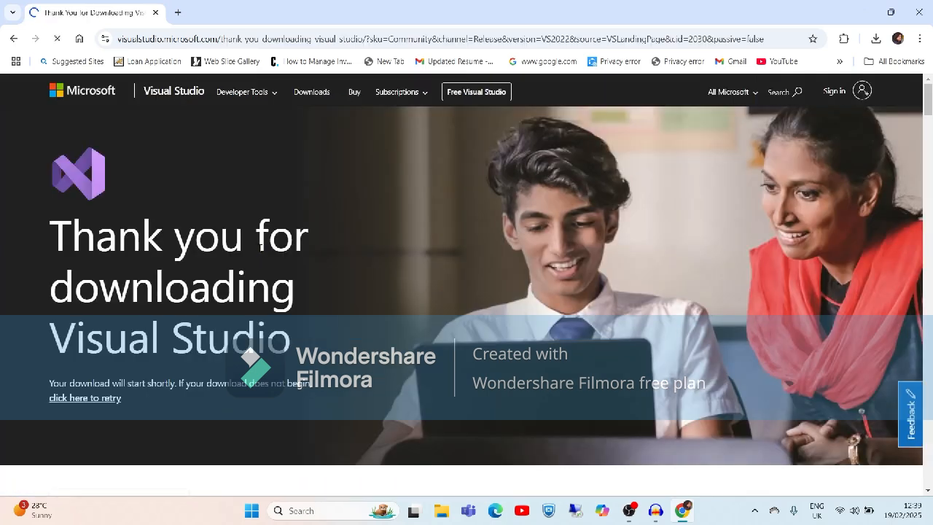
left_click_drag(261, 245, 49, 237)
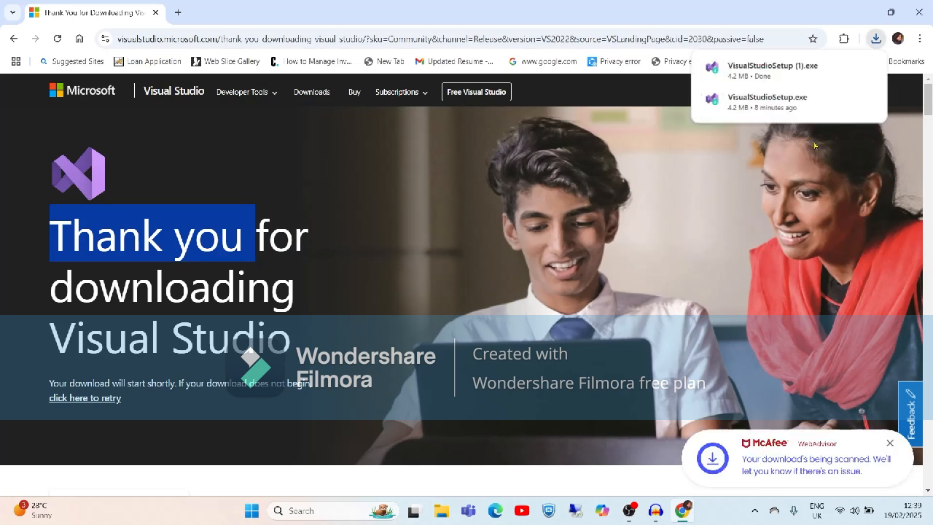
left_click(843, 68)
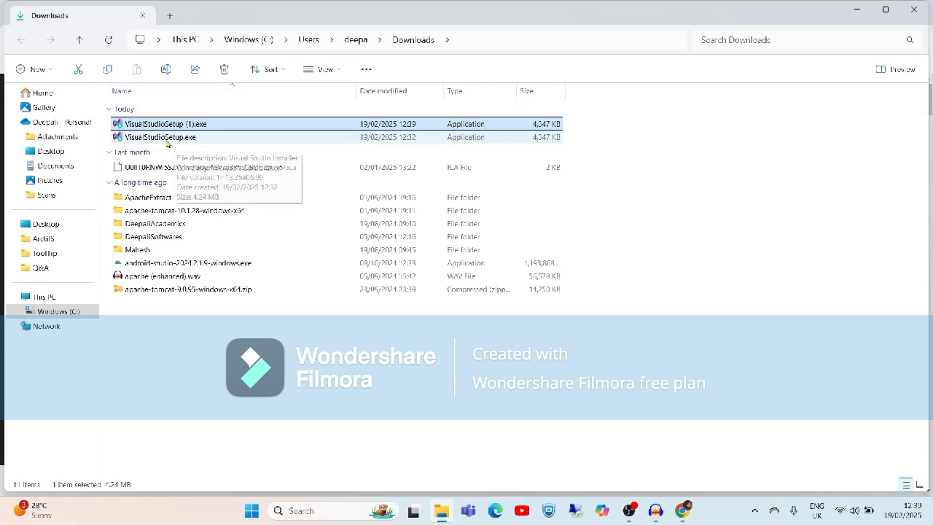
- Run VisualStudioSetup (1).exe, clear the other windows off the desktop, and accept the installer's initial setup prompt
double_click(380, 126)
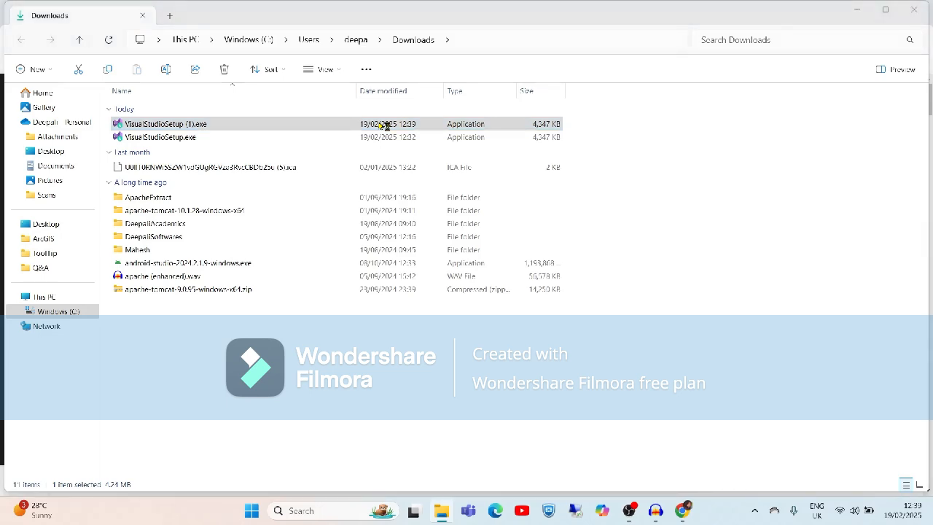
left_click(859, 15)
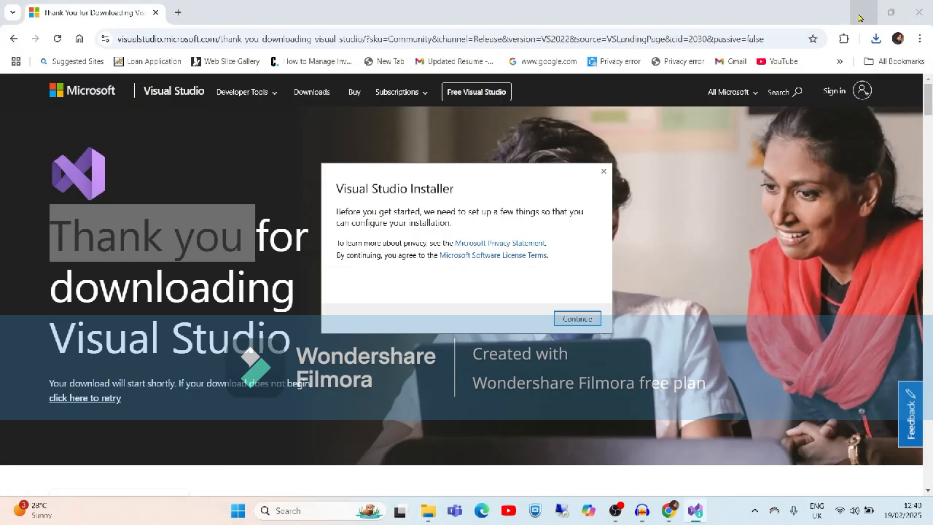
left_click(860, 15)
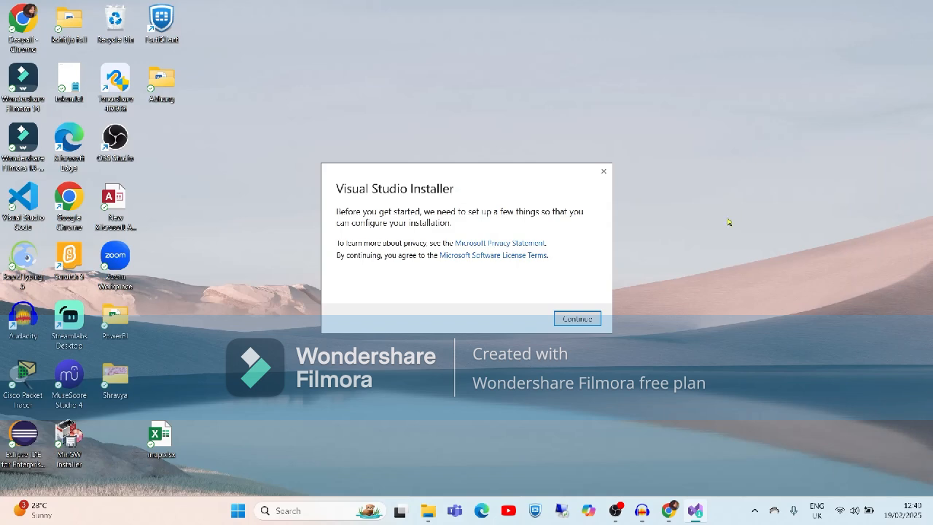
left_click(588, 321)
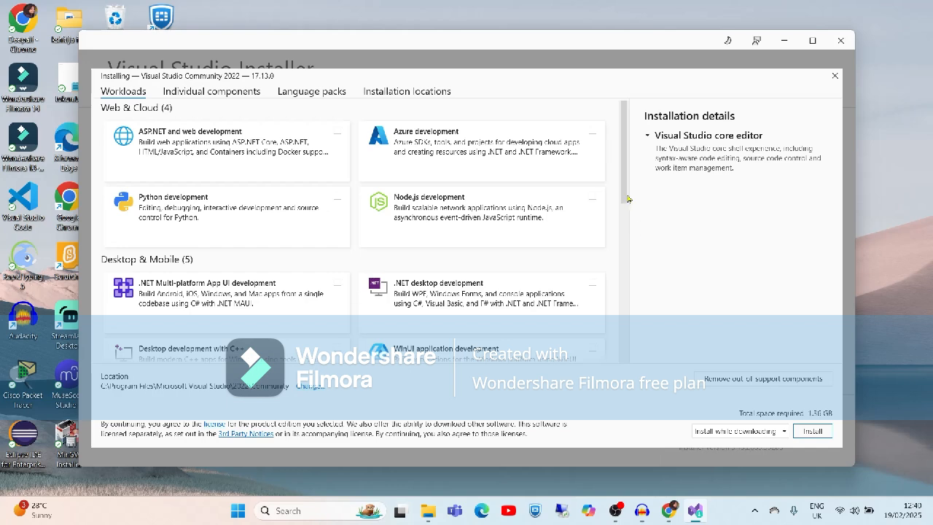
- Install the .NET desktop development workload with the optional .NET Framework 4.6.2-4.7.1 and .NET Framework 4.8.1 development tools
left_click_drag(625, 198, 623, 230)
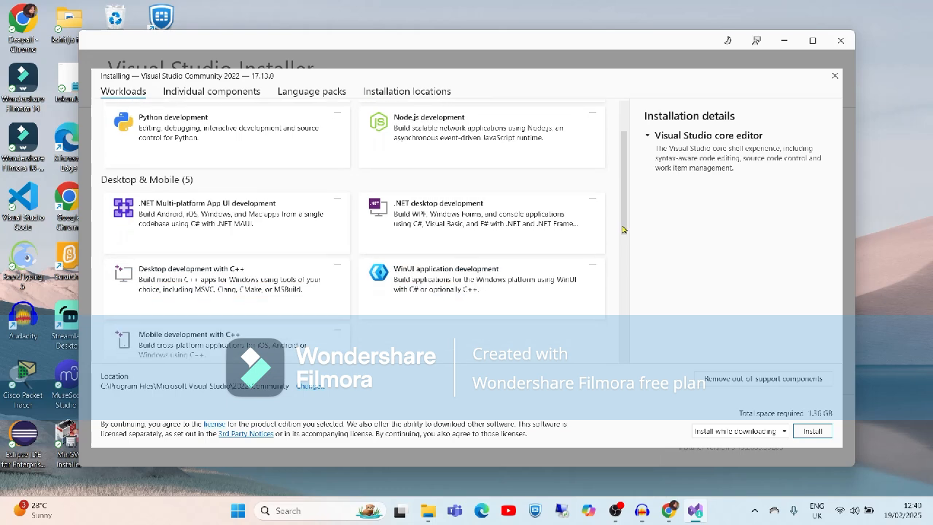
left_click(593, 205)
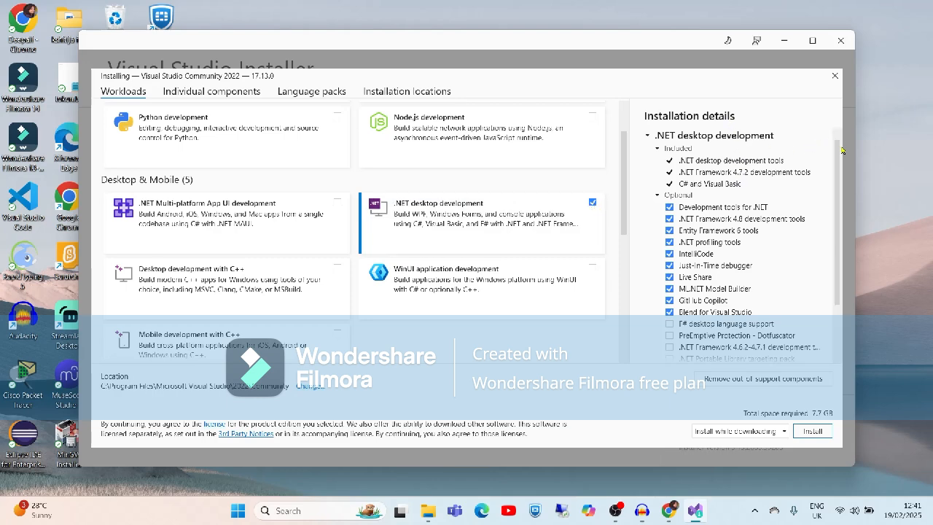
left_click_drag(839, 159, 839, 227)
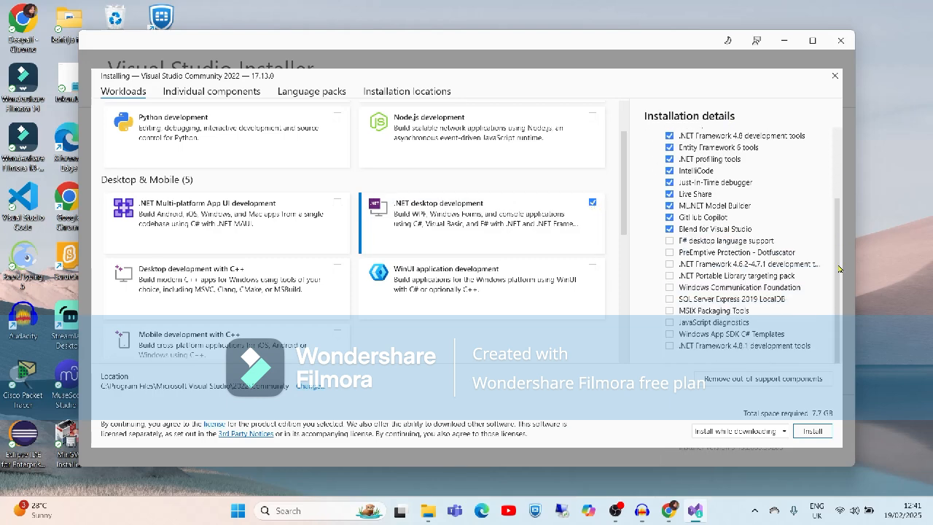
left_click_drag(856, 293, 915, 290)
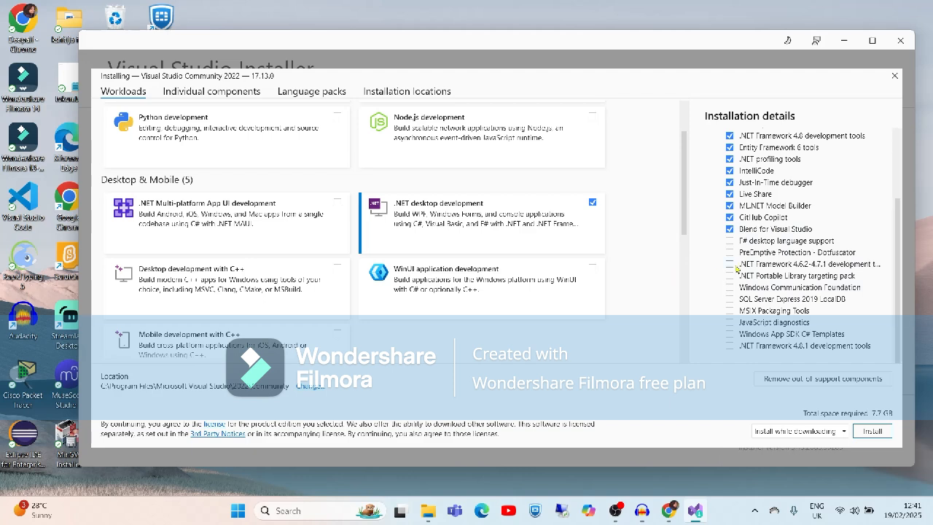
left_click(730, 265)
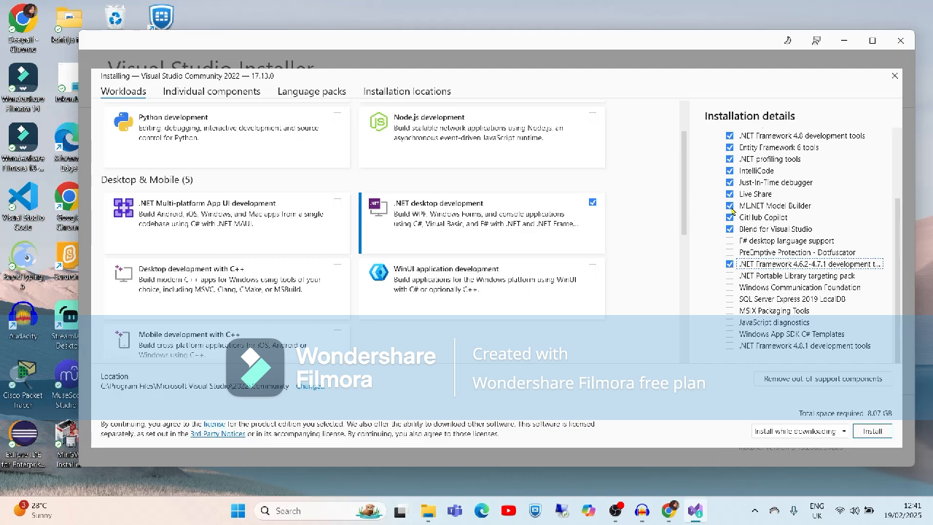
left_click(731, 347)
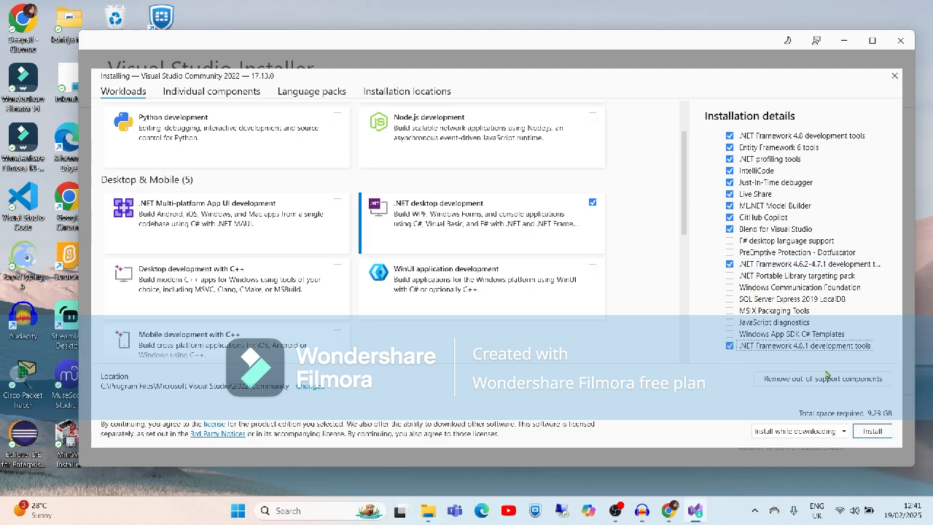
left_click(872, 430)
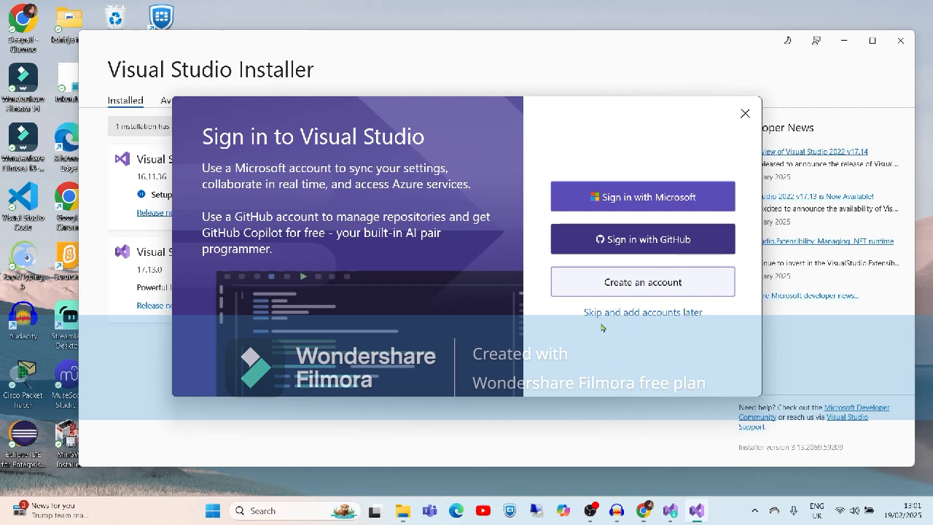
- Skip the account sign-in and start Visual Studio with the Dark color theme, continuing without code
left_click(659, 313)
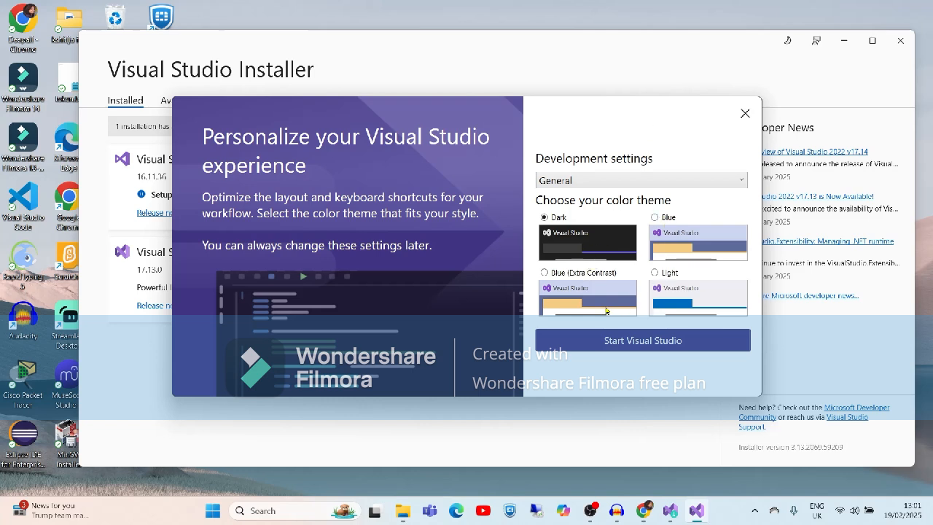
left_click(654, 217)
left_click(655, 274)
left_click(543, 272)
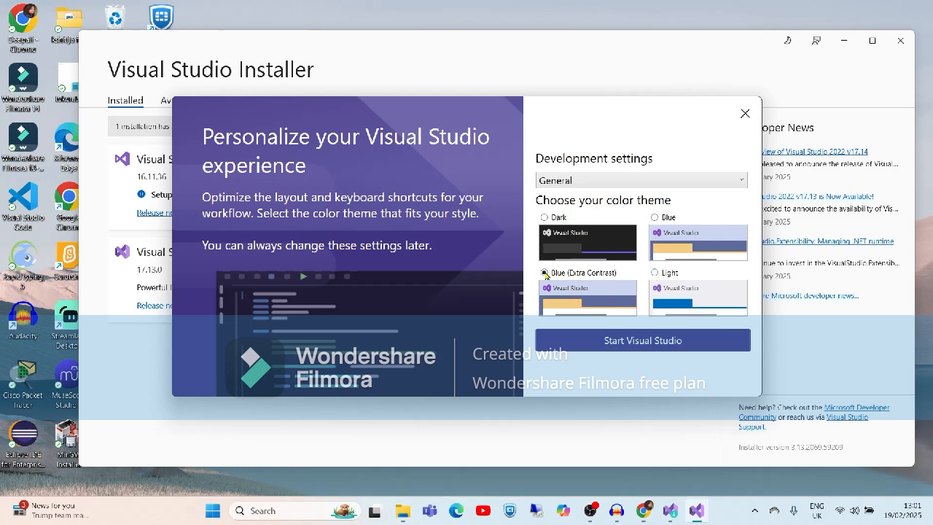
left_click(546, 218)
left_click(624, 341)
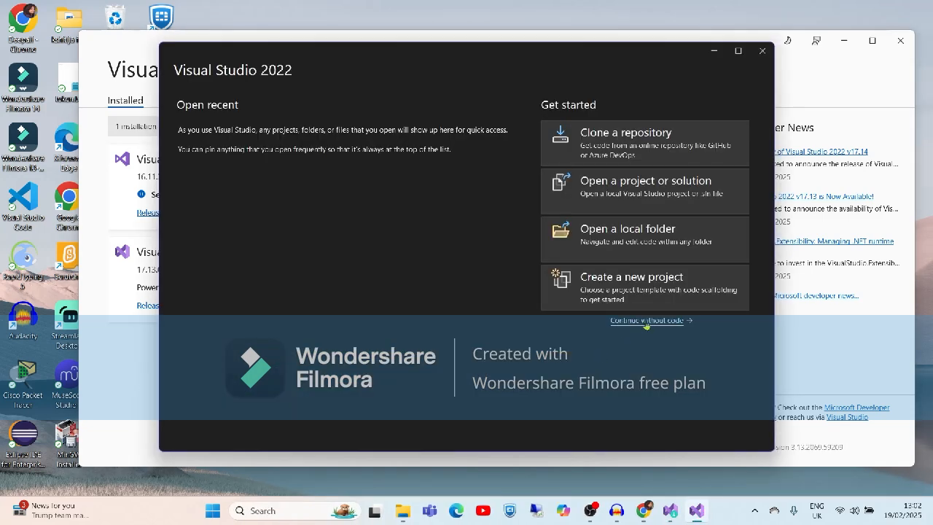
left_click(644, 318)
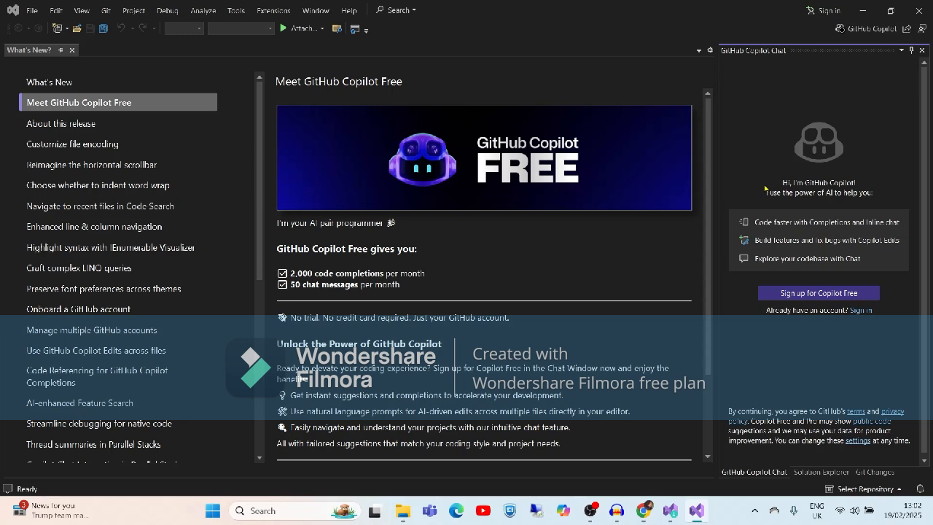
- Start a new project, search the templates for "console app .net fra", and choose the C# Console App (.NET Framework) template
left_click(32, 11)
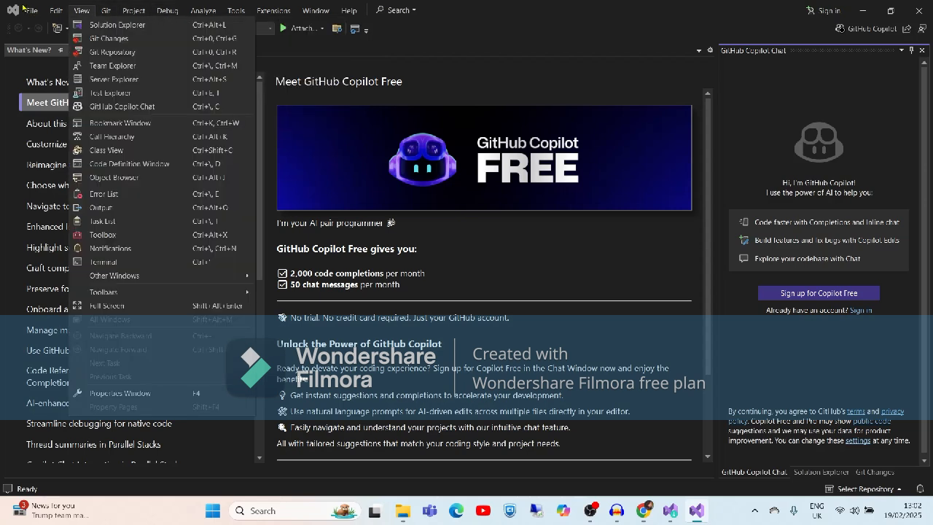
mouse_move(101, 35)
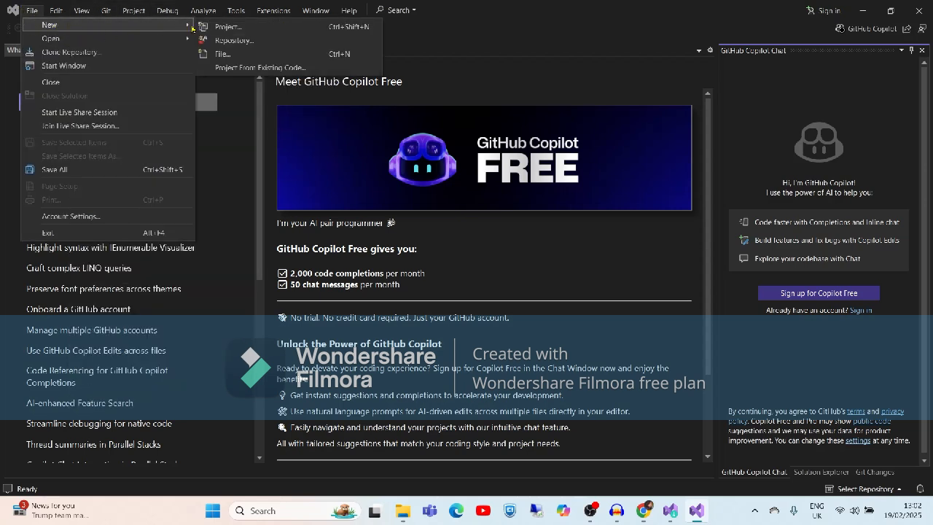
left_click(245, 27)
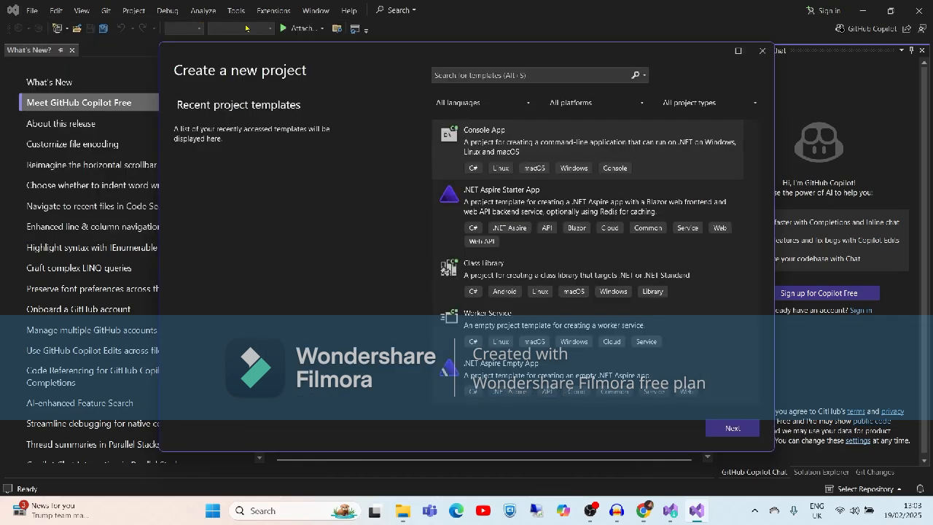
type("console app .net")
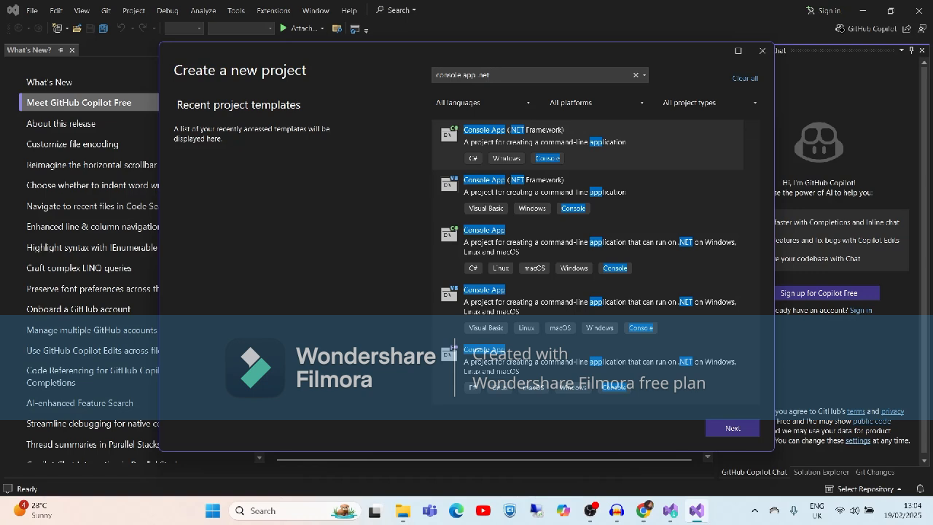
type("fra")
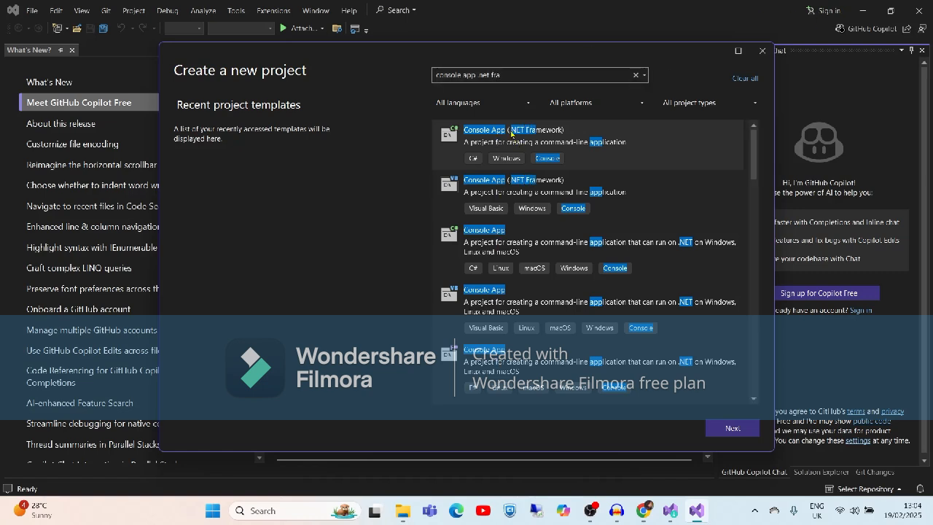
left_click(512, 133)
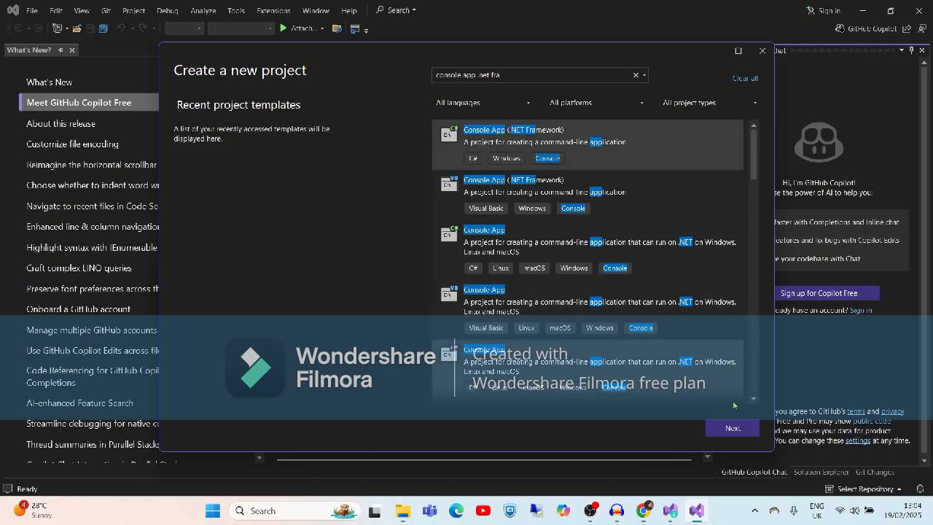
left_click(734, 429)
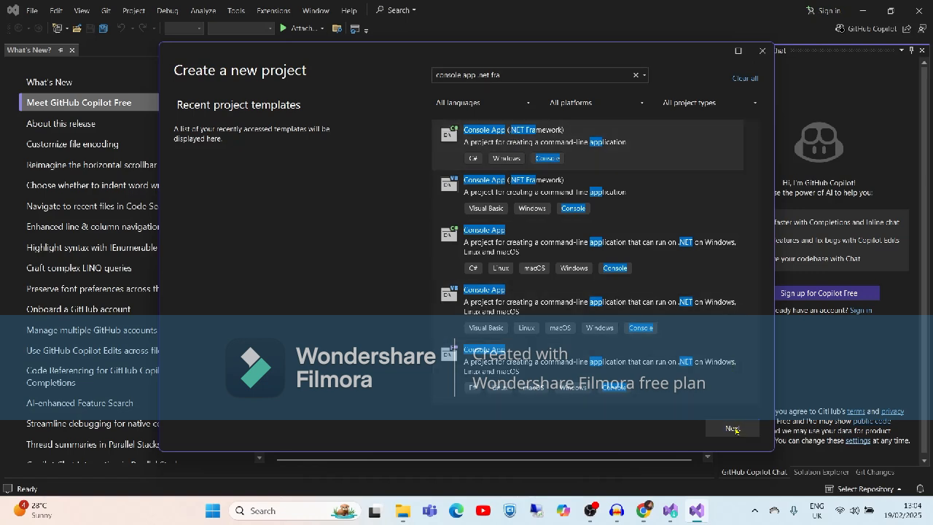
- Create the project with the name Demo1 and set the code editor's zoom to 200 %
type("Demo")
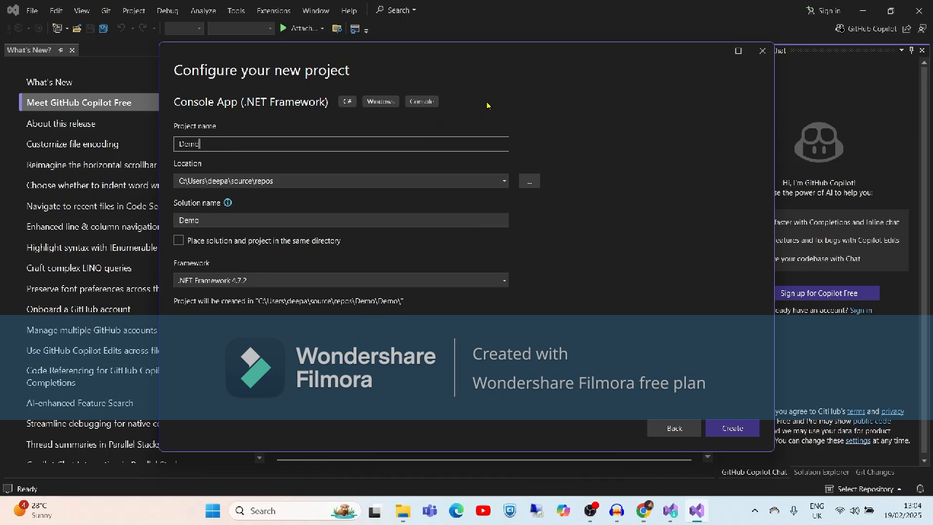
type("1")
left_click(736, 429)
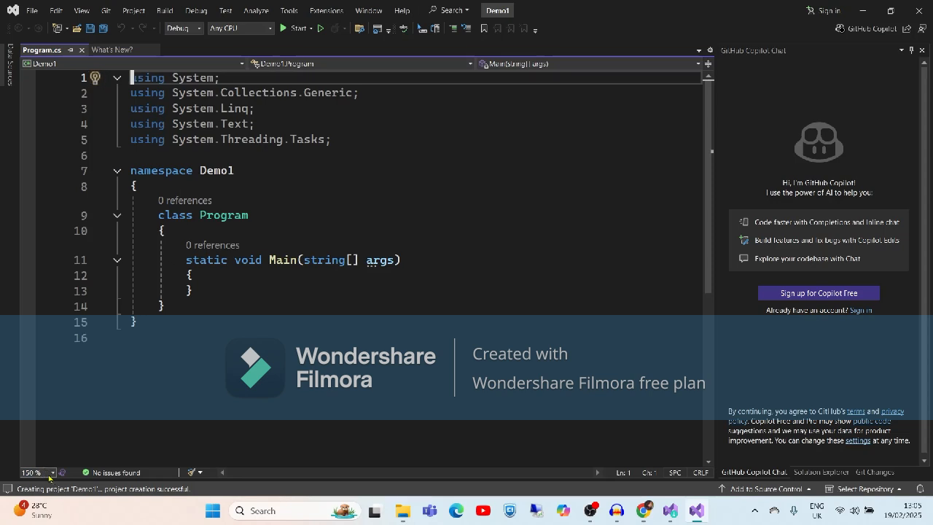
left_click(53, 472)
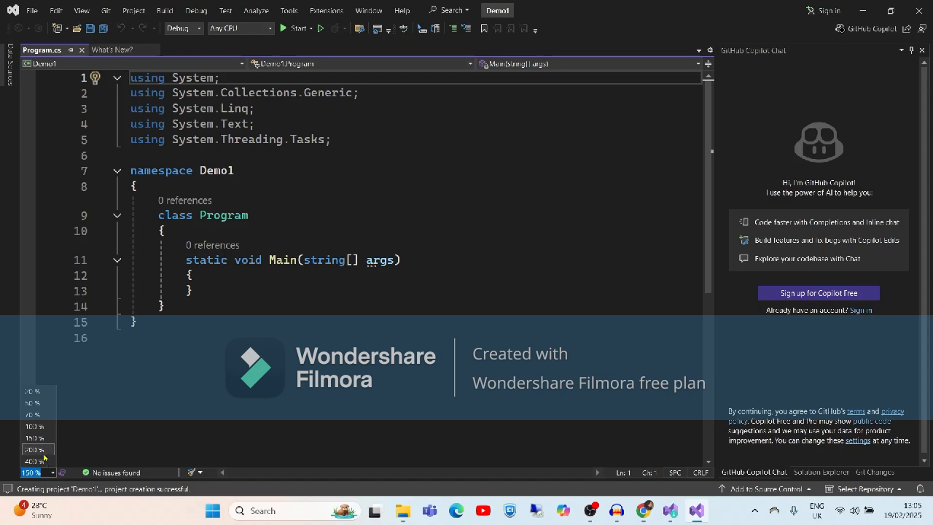
left_click(41, 451)
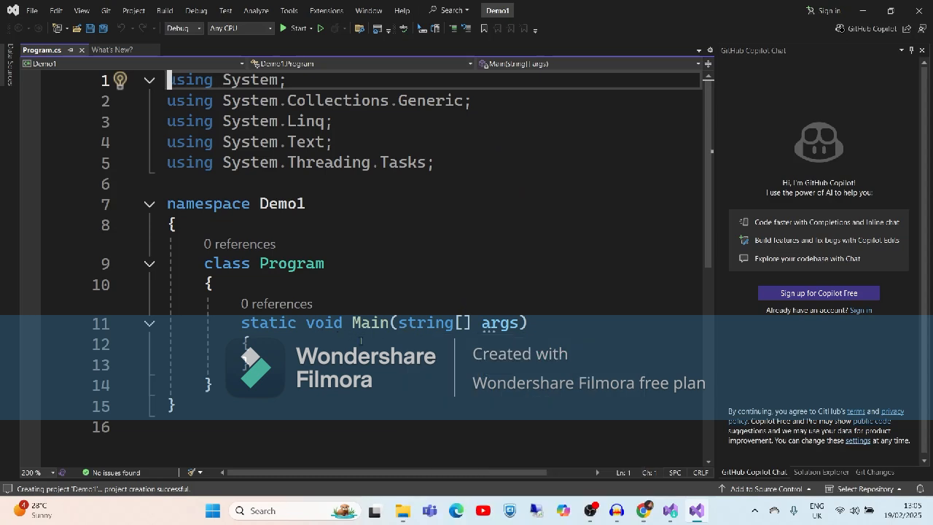
- Add the statement Console.WriteLine("Welcome to My Channel STE"); inside the body of the Main method
left_click(251, 343)
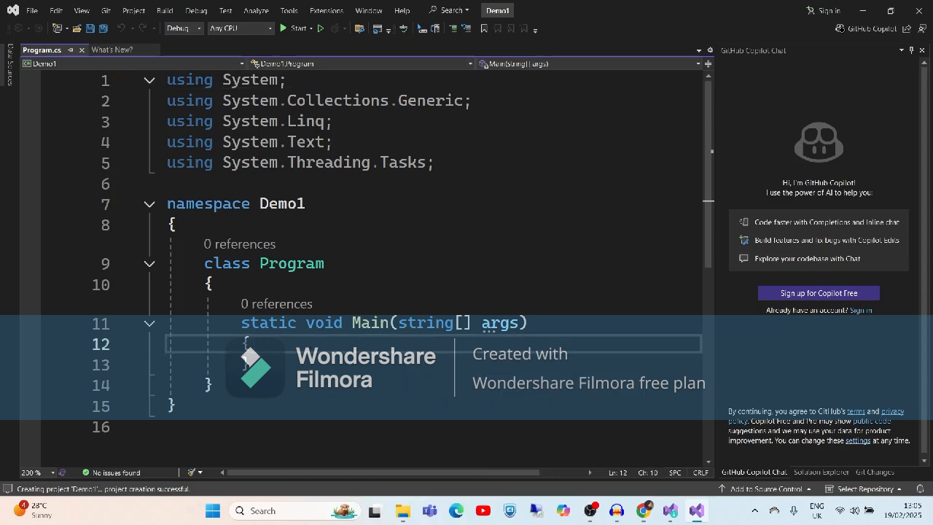
key("Return")
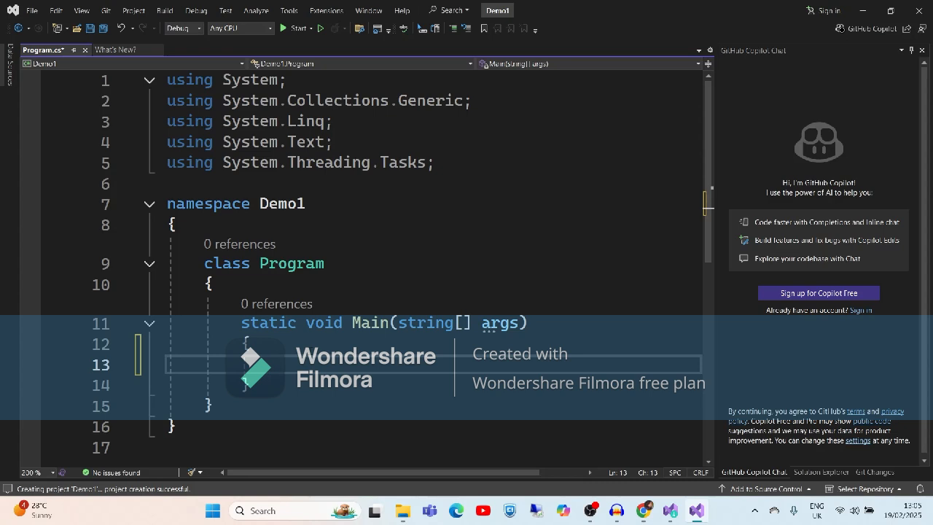
type("Console.Write")
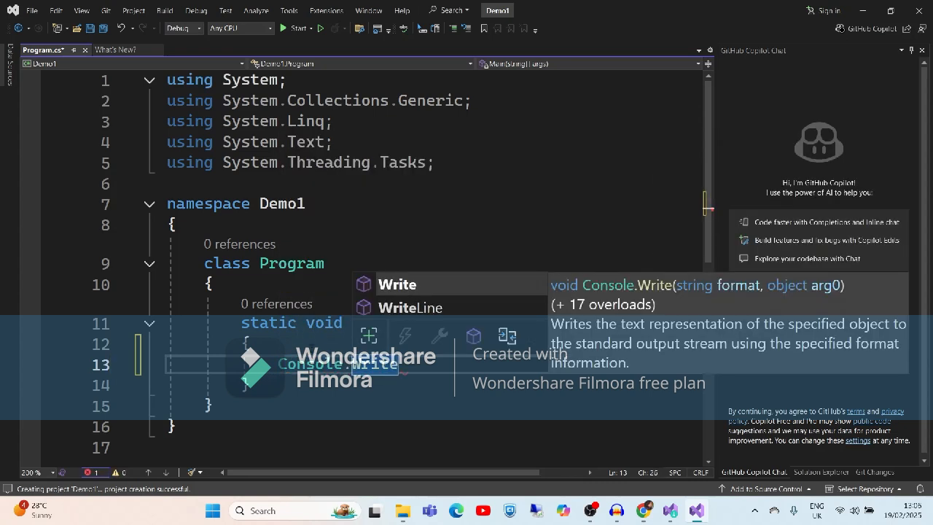
key("Down")
type("(\"")
type("We")
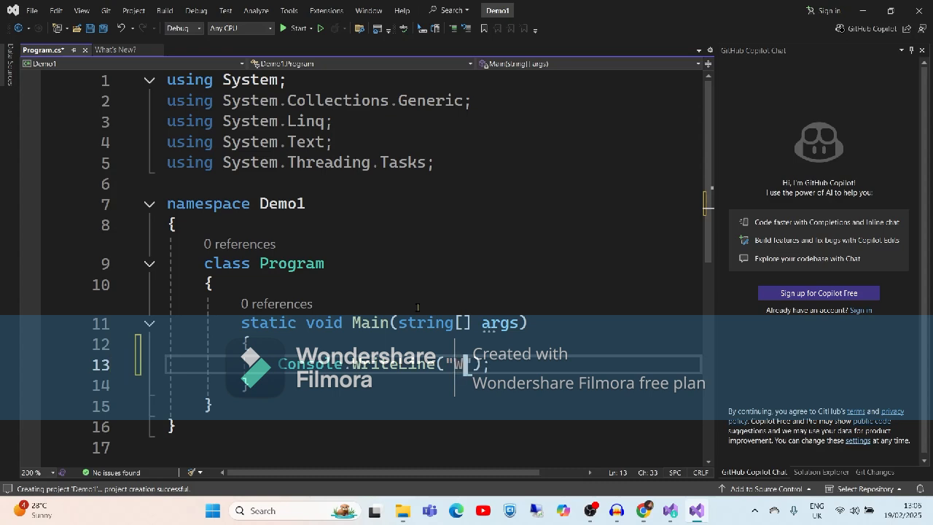
type("lc")
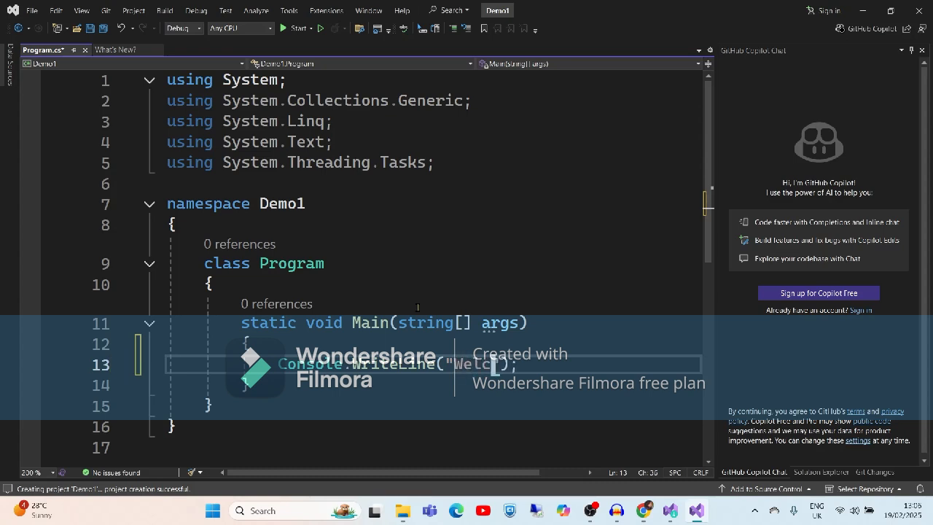
type("ome to ")
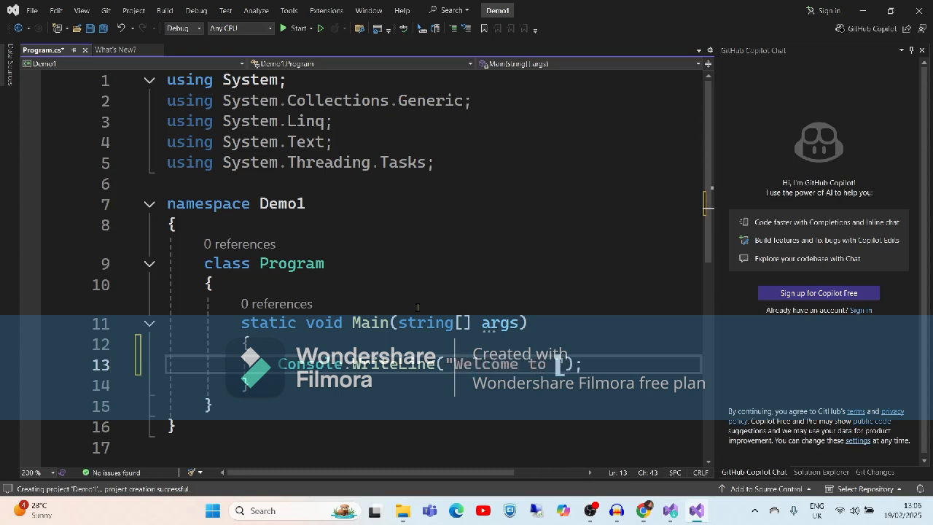
type("My Channel STE\")")
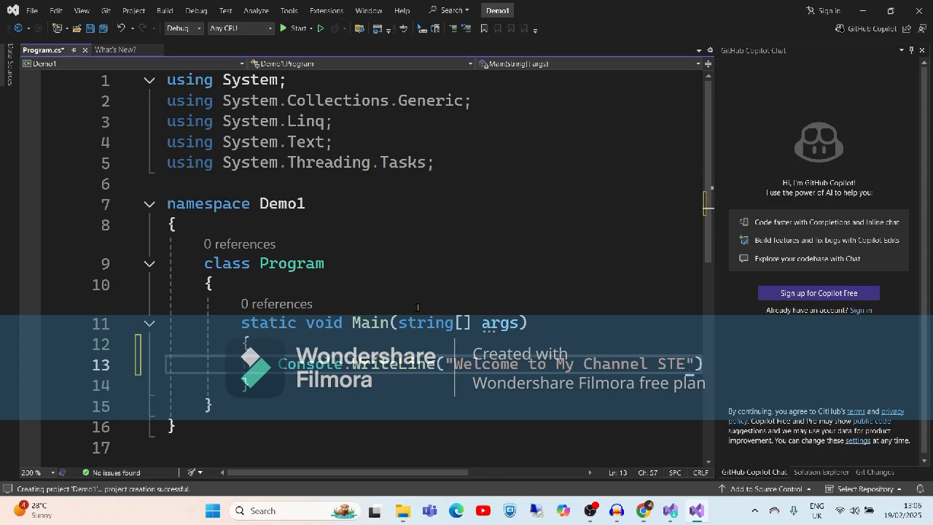
type(";")
- Add the statement Console.ReadKey(); on a new line below the WriteLine statement in Main
key("Return")
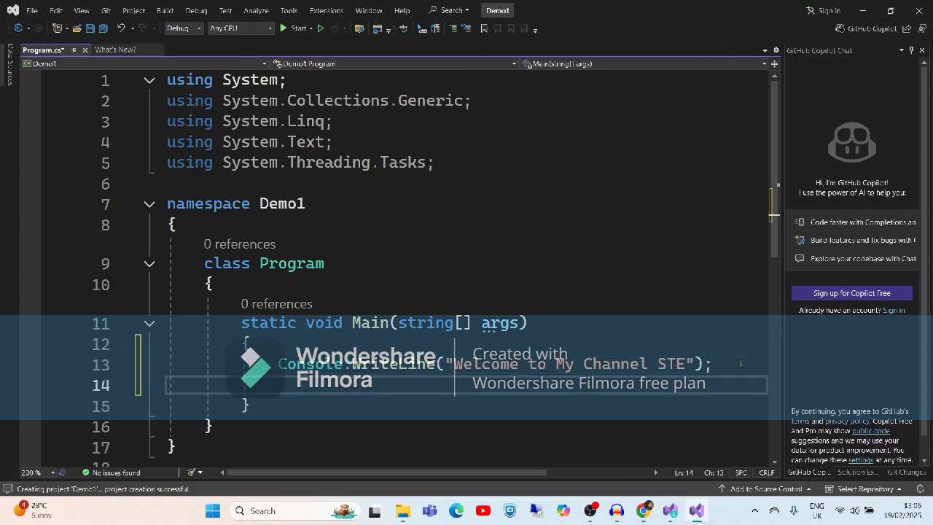
type("C")
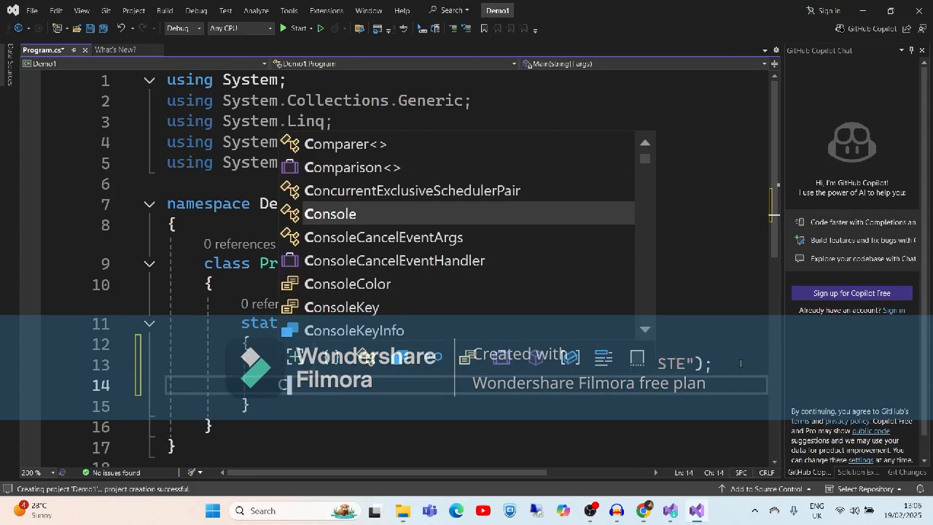
type("onsole.")
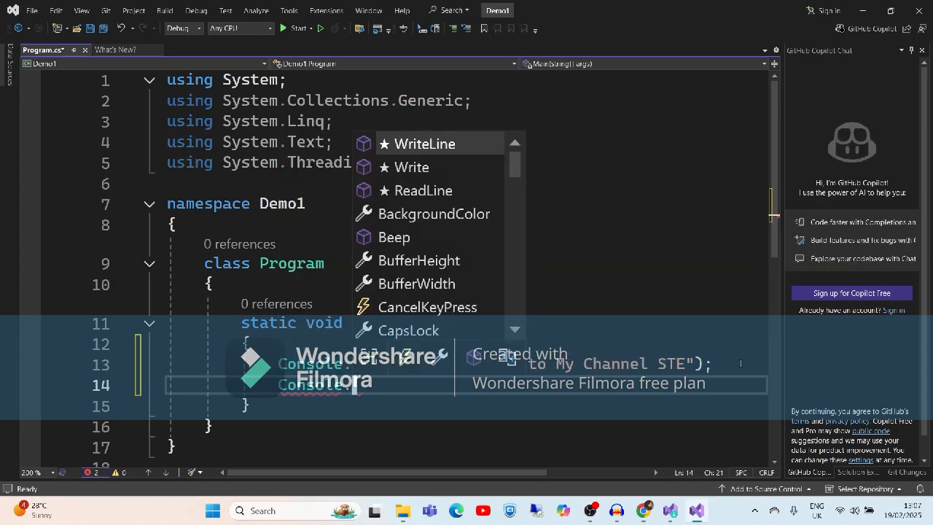
type("ReadKey()")
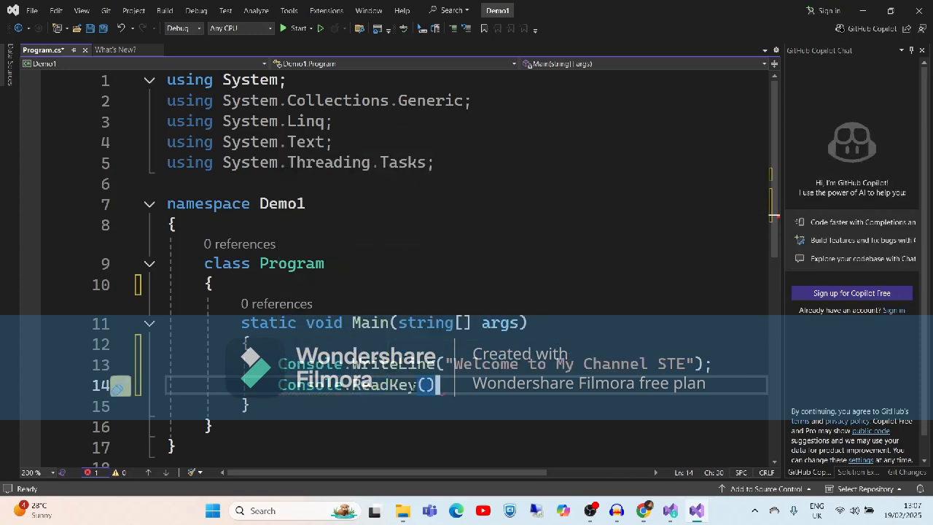
type(";")
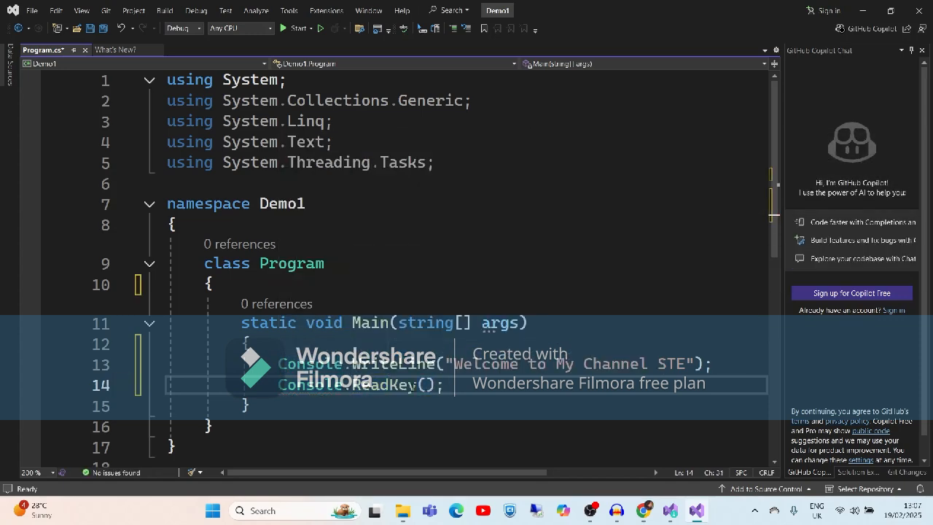
- Save all files of the Demo1 project and build the solution
left_click(30, 11)
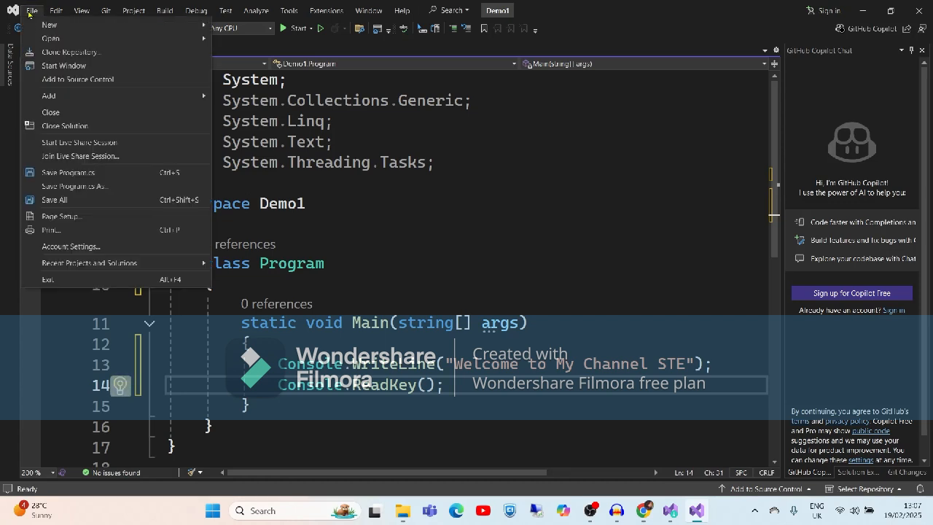
left_click(54, 199)
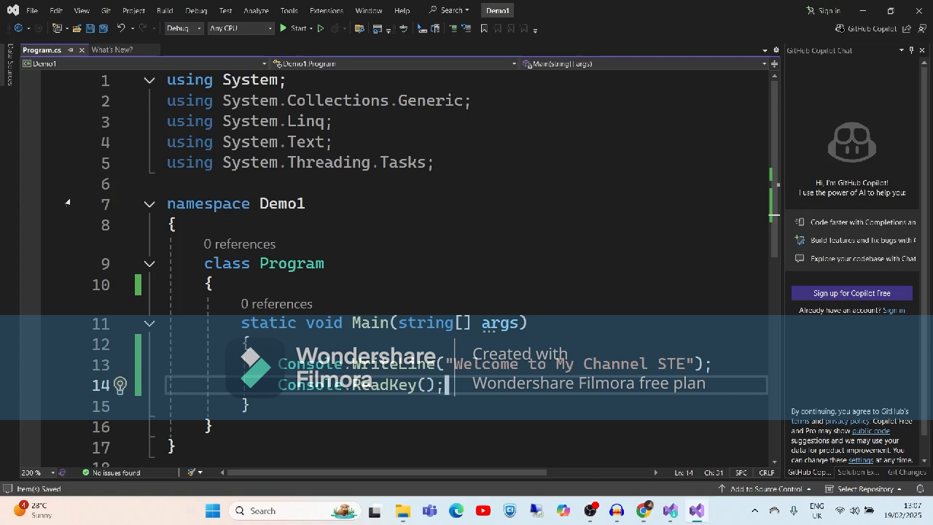
left_click(163, 11)
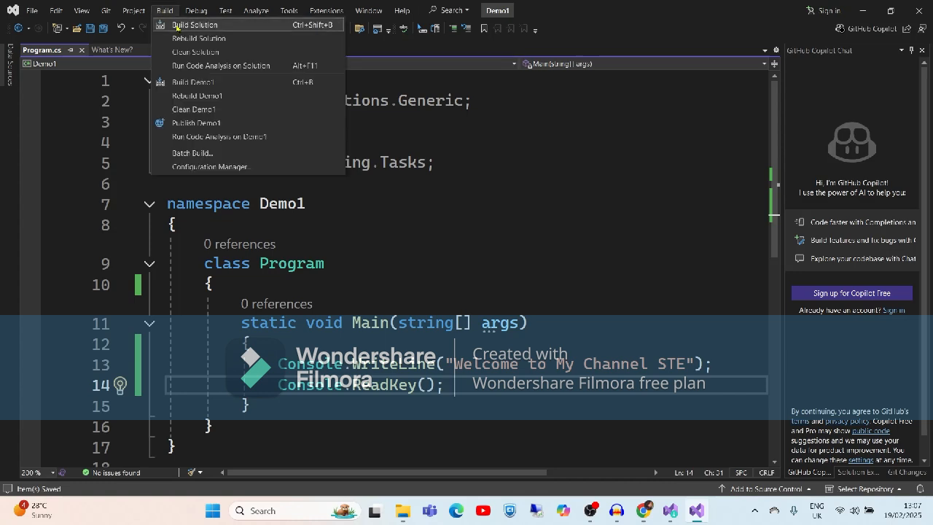
left_click(177, 26)
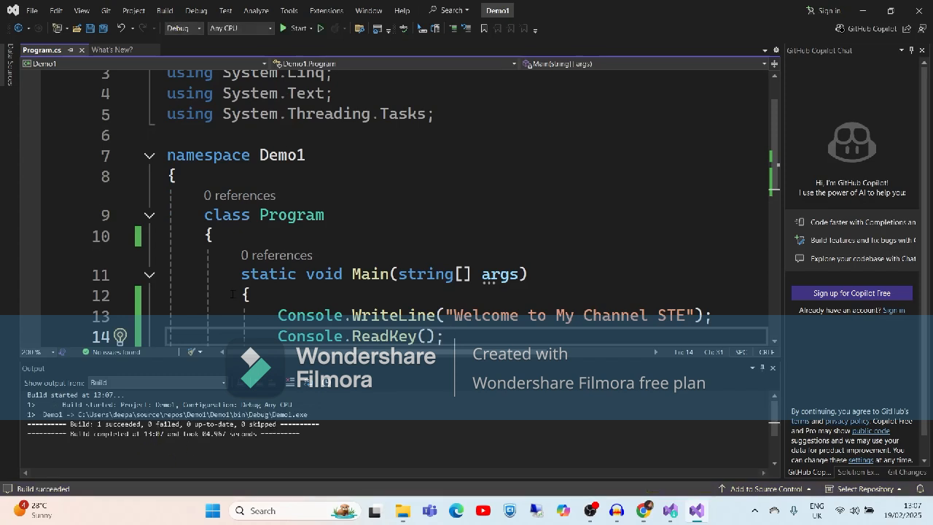
- Run the Demo1 program and move its console window down so the code above it can be seen
left_click(288, 29)
left_click_drag(339, 88, 373, 93)
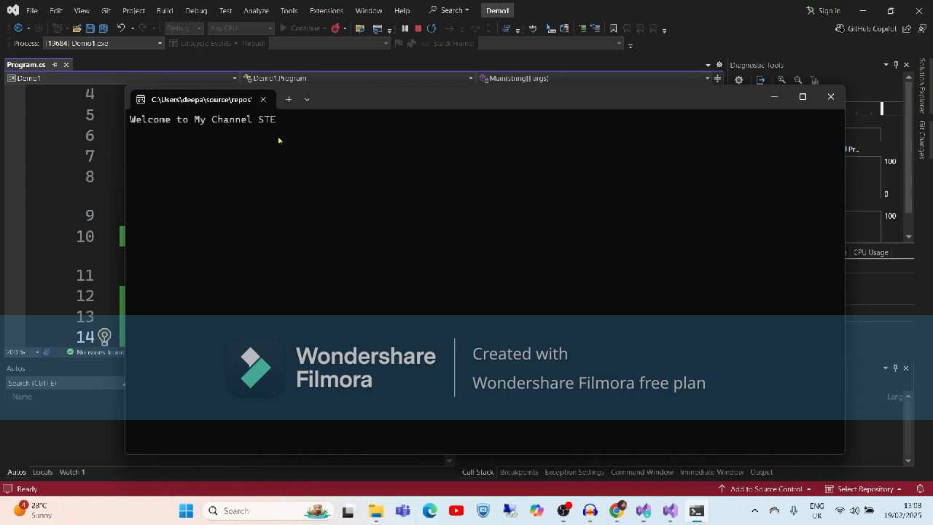
left_click_drag(363, 110, 430, 363)
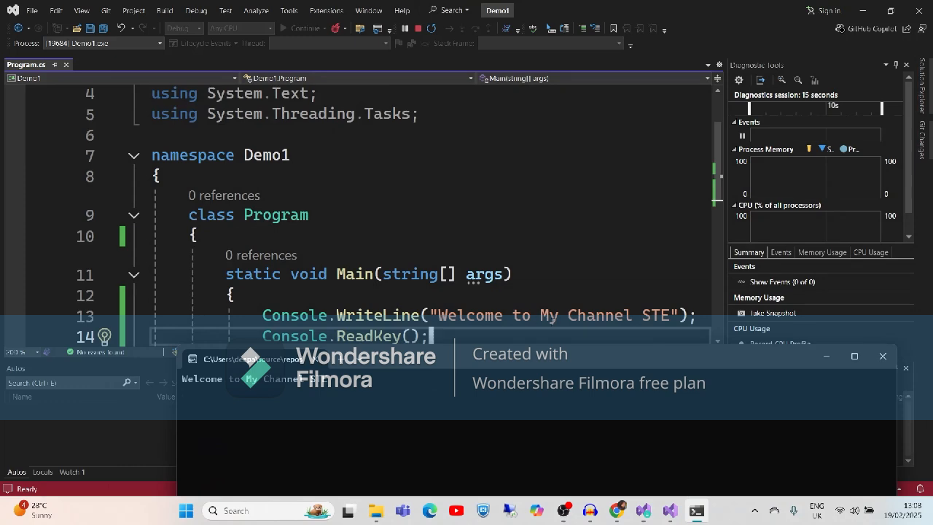
- Minimize the code editor's main window and the Visual Studio Installer to clear the desktop
left_click(619, 326)
left_click(862, 11)
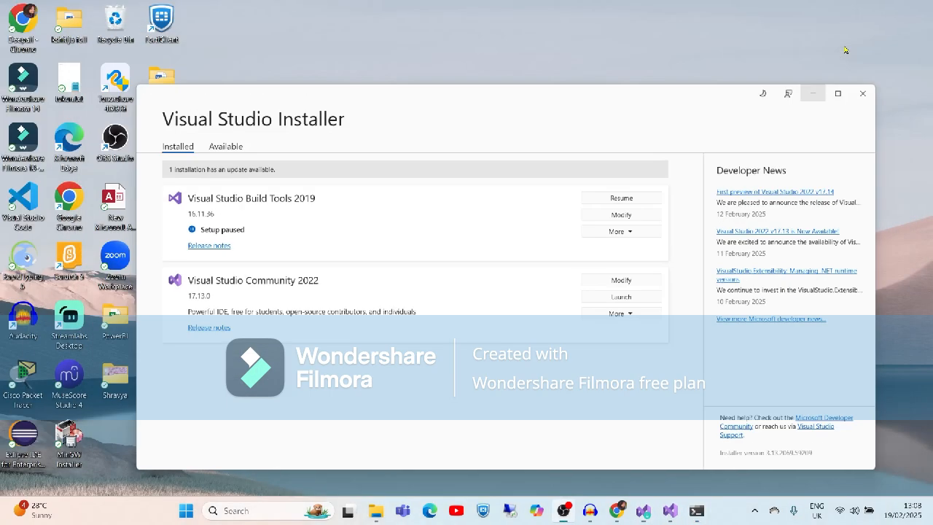
left_click(844, 42)
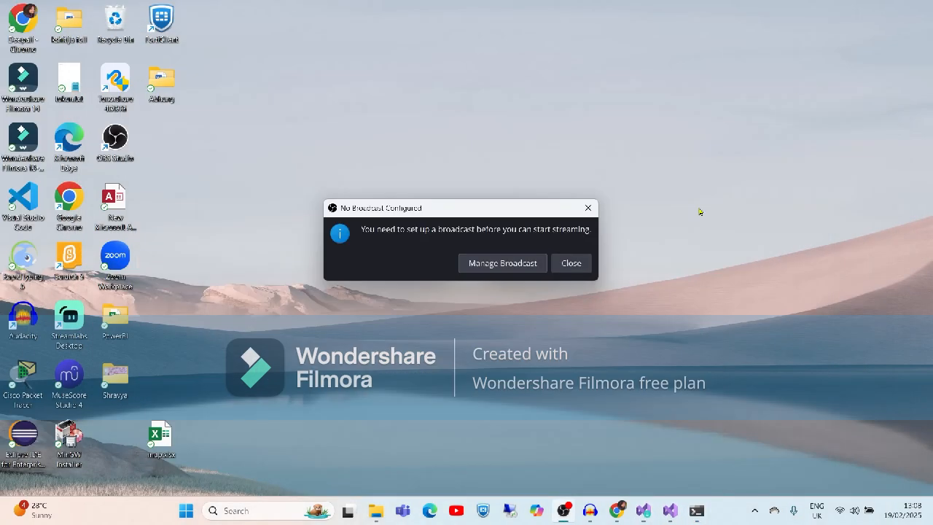